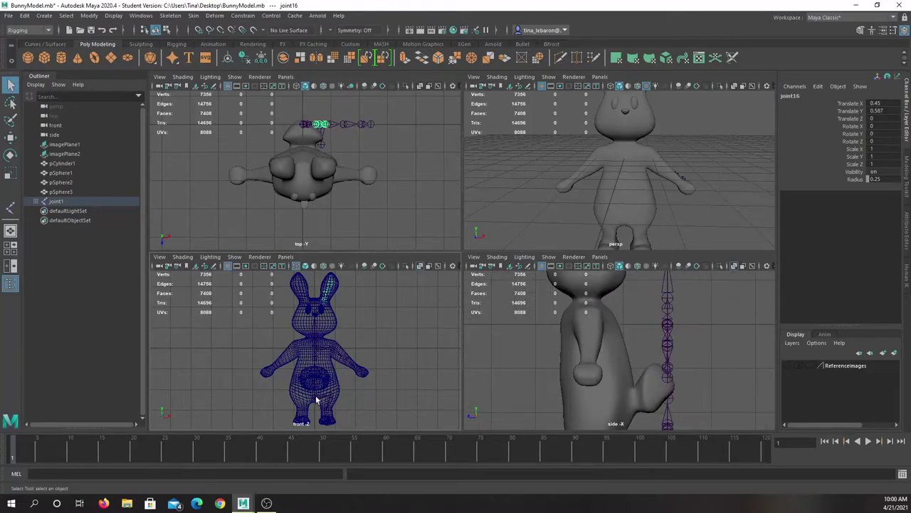
Step: Move the joint1 skeleton into the bunny's body in the side view, to Translate Z 1.892
click(315, 401)
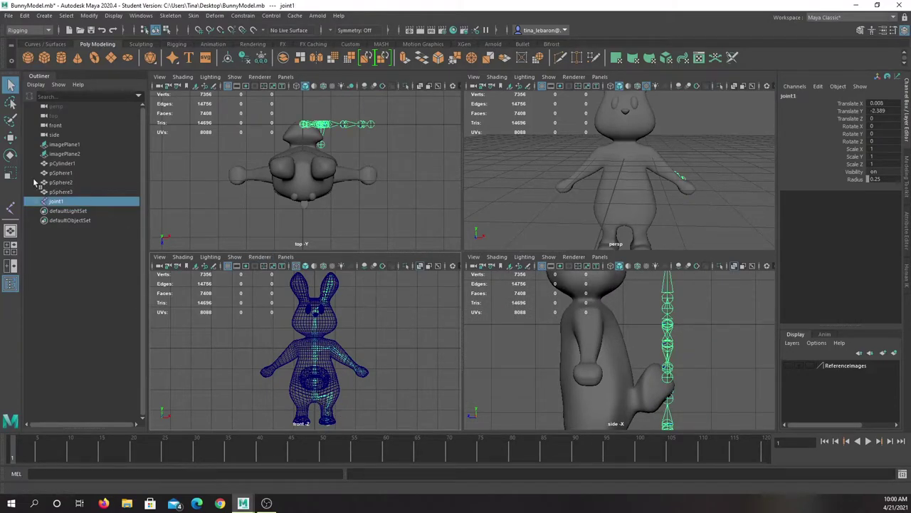
click(10, 138)
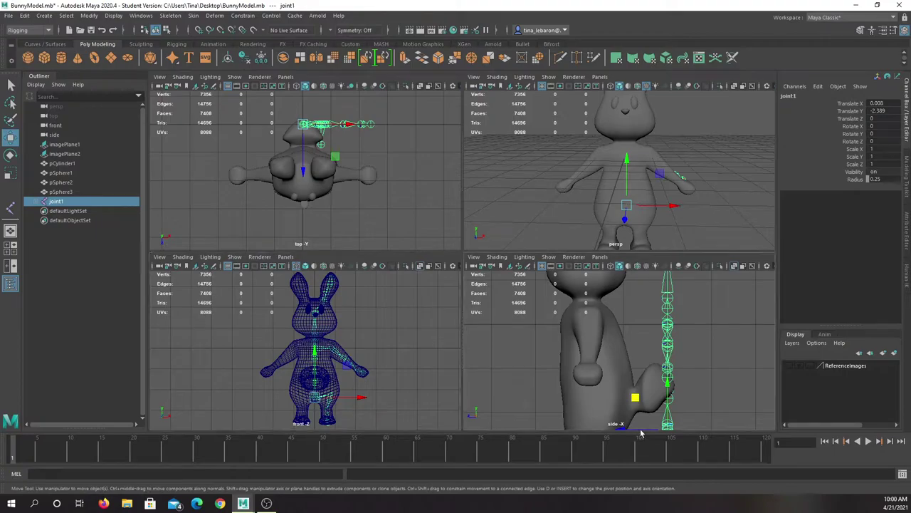
drag(633, 428, 559, 415)
Step: Maximize the side view in wireframe and shift joint1 back to Translate Z 1.623
key(space)
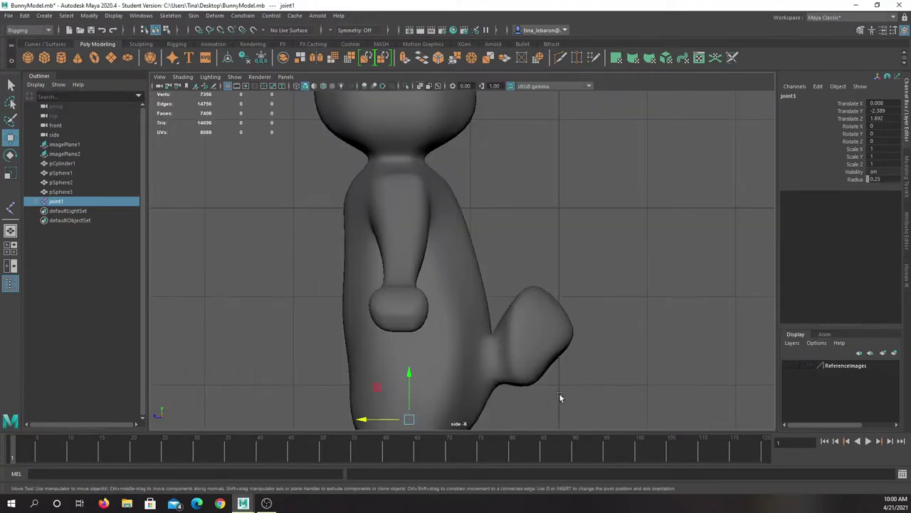
key(4)
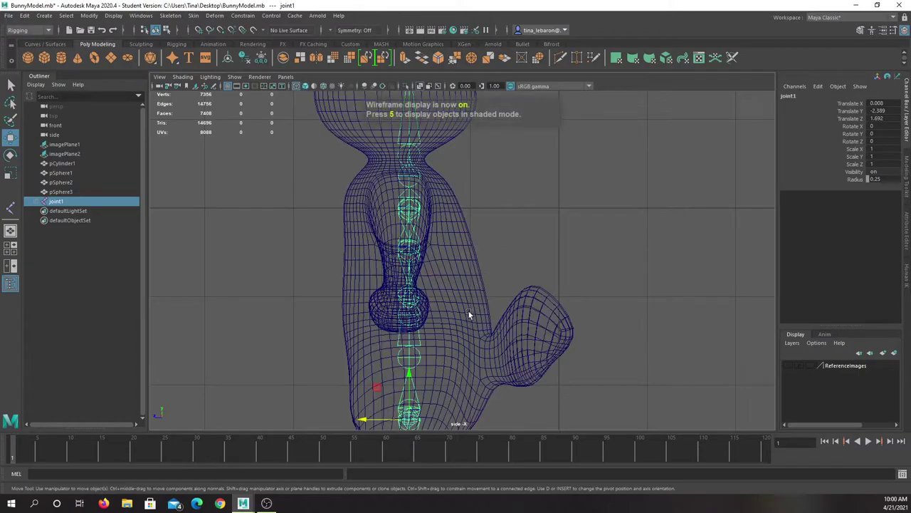
scroll(467, 315, down, 3)
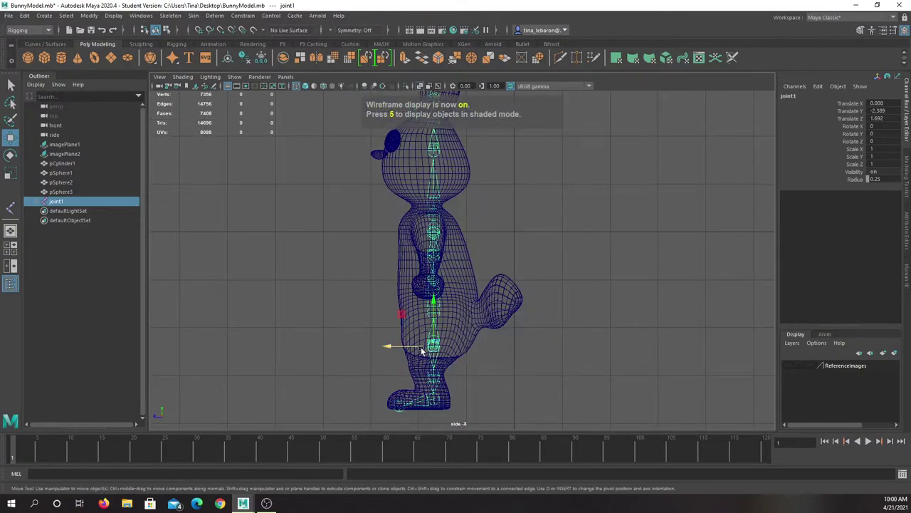
drag(417, 348, 414, 334)
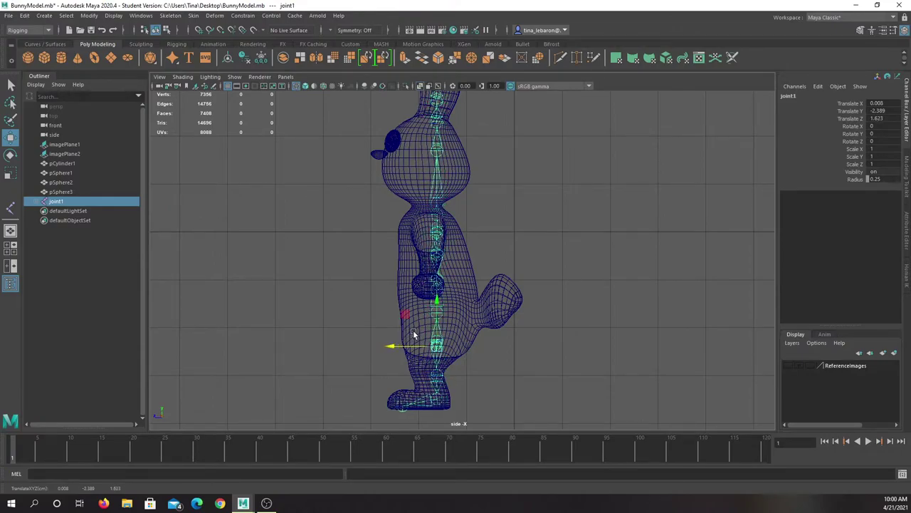
Step: Fit ankle joint13, toe joint14 and toe-tip joint15 inside the bunny's foot
click(433, 375)
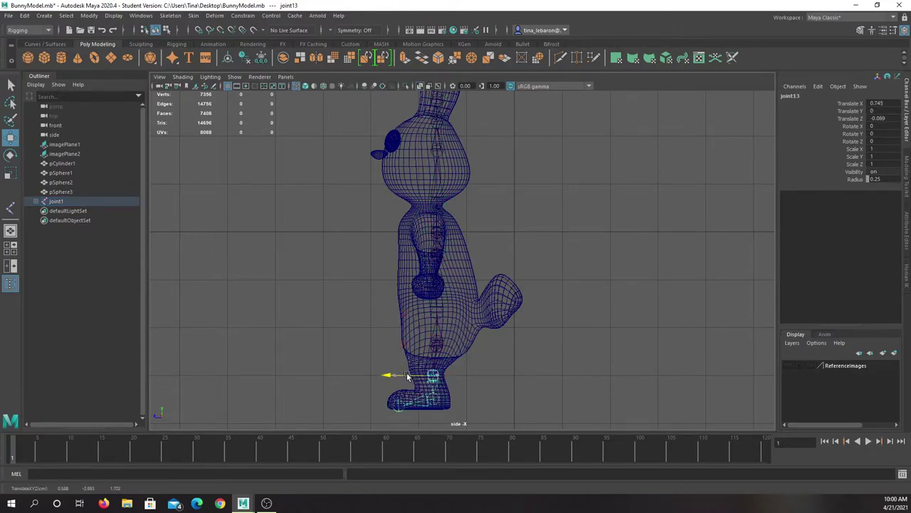
drag(407, 376, 403, 375)
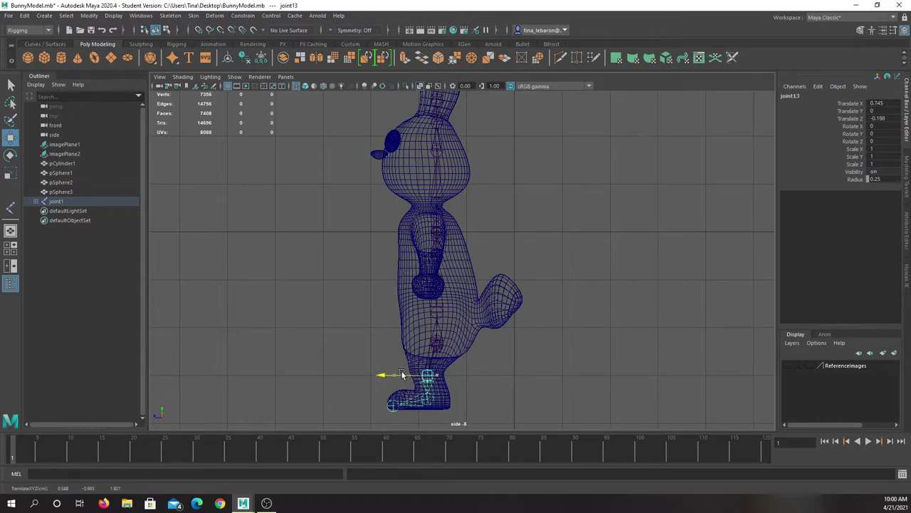
click(429, 400)
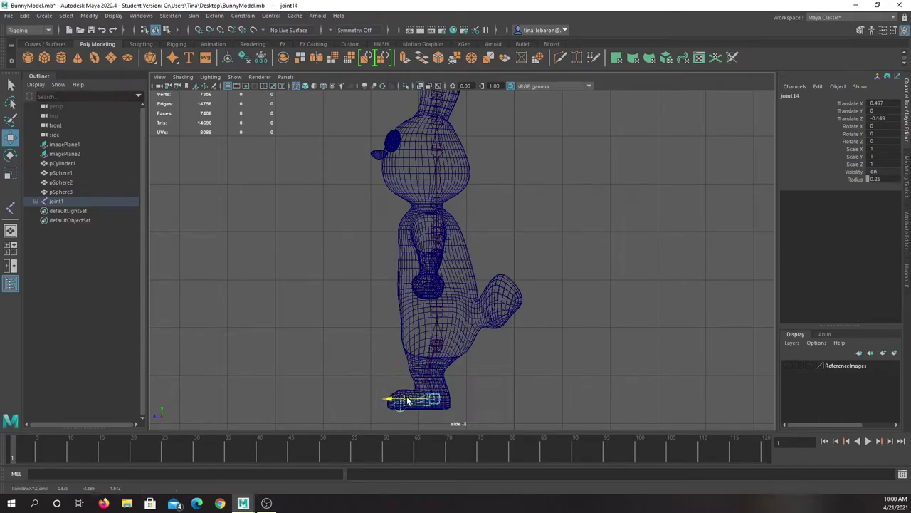
drag(408, 401, 403, 401)
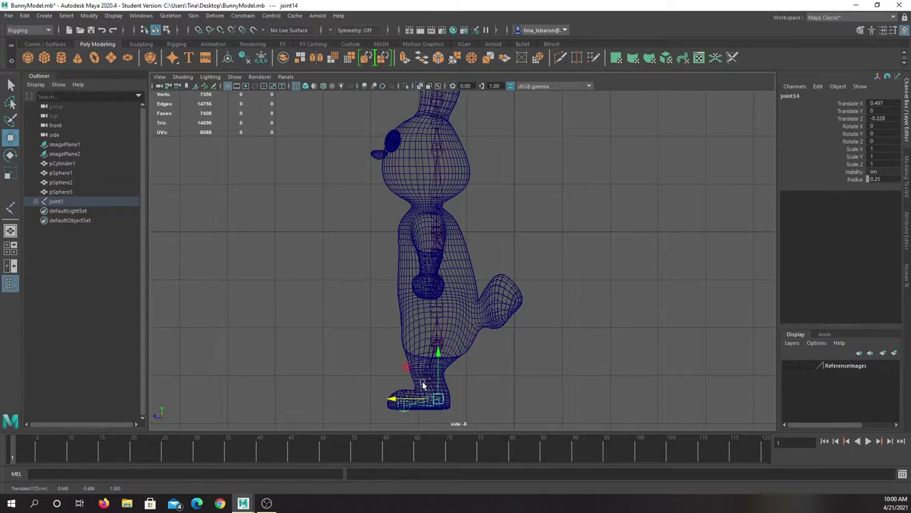
click(404, 403)
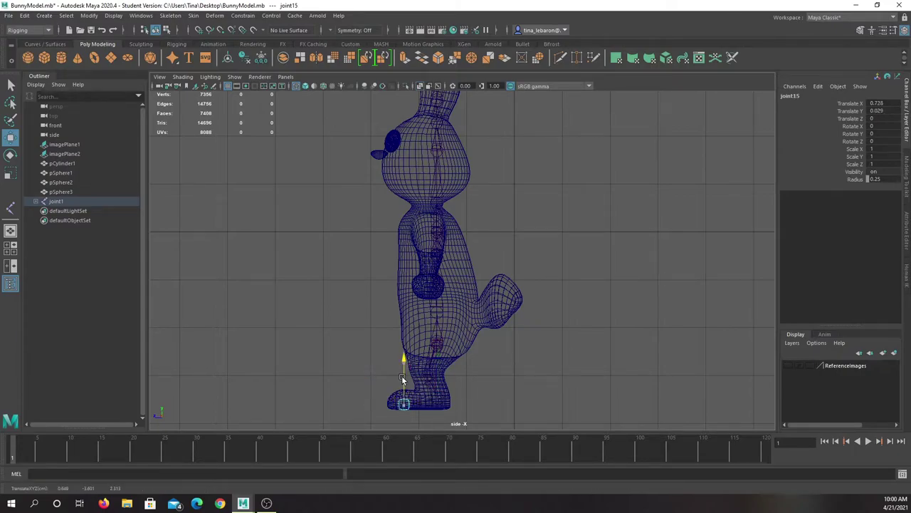
drag(402, 379, 400, 373)
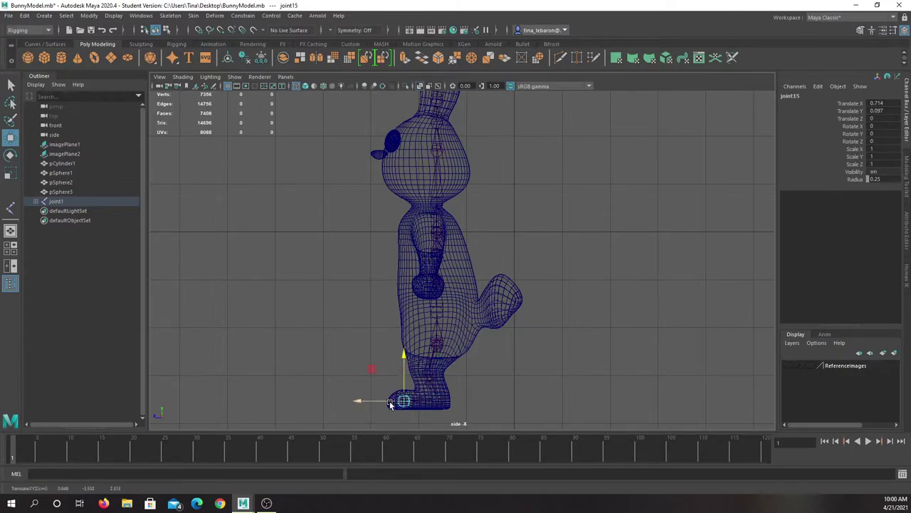
Step: Shift the joint2 spine chain back to Translate Z -0.159, undoing a stray joint11 move
click(424, 315)
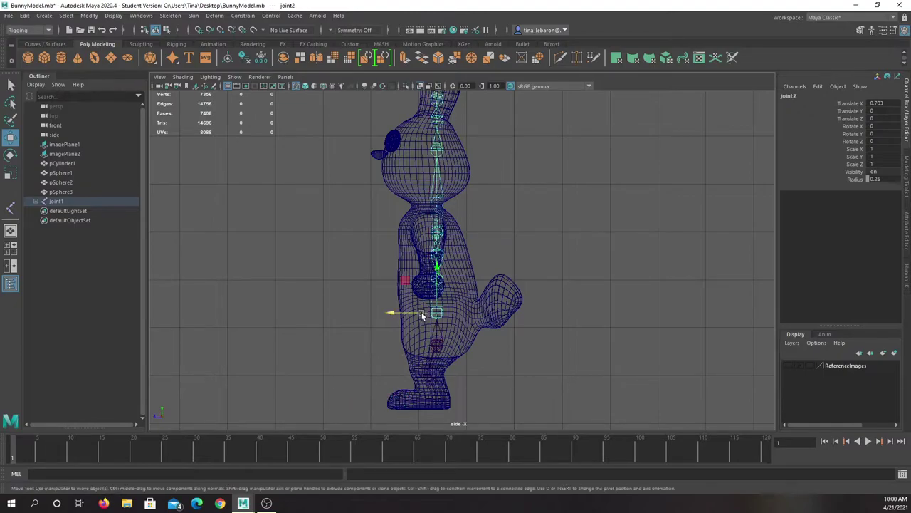
drag(422, 316, 429, 315)
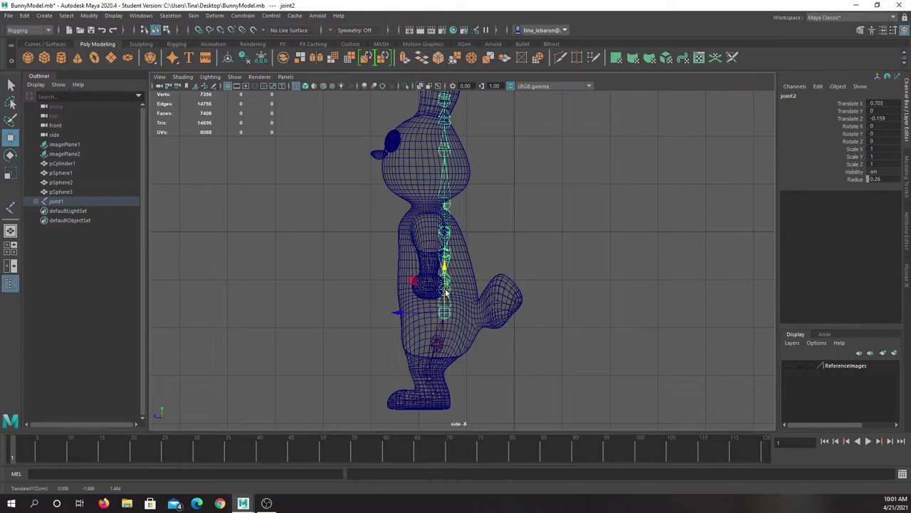
click(452, 292)
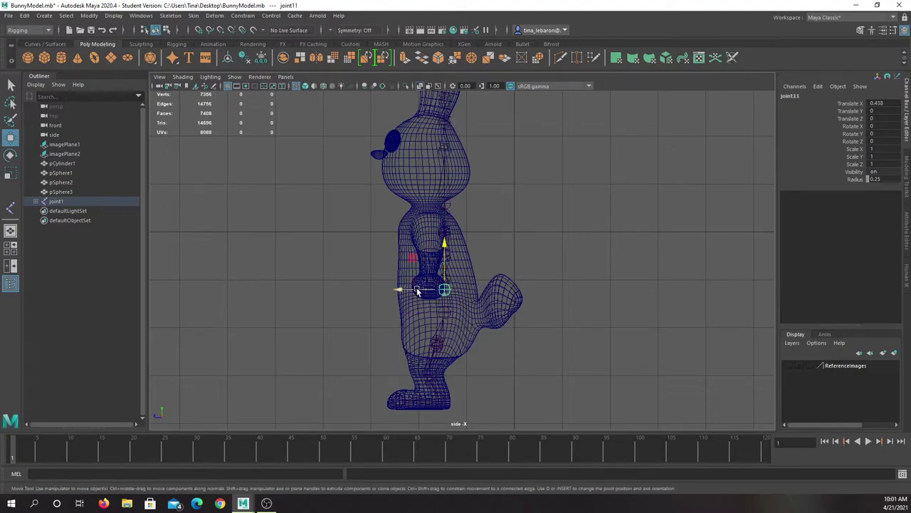
drag(415, 290, 324, 283)
key(ctrl+z)
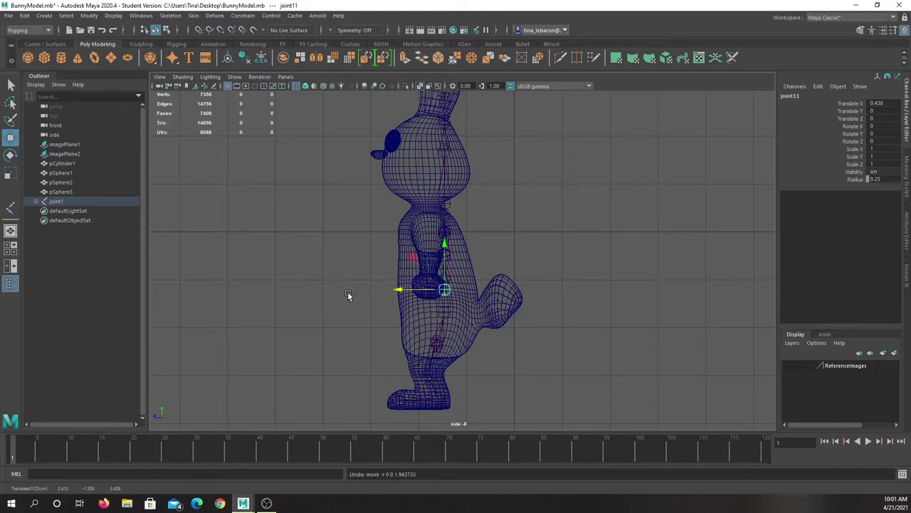
click(446, 316)
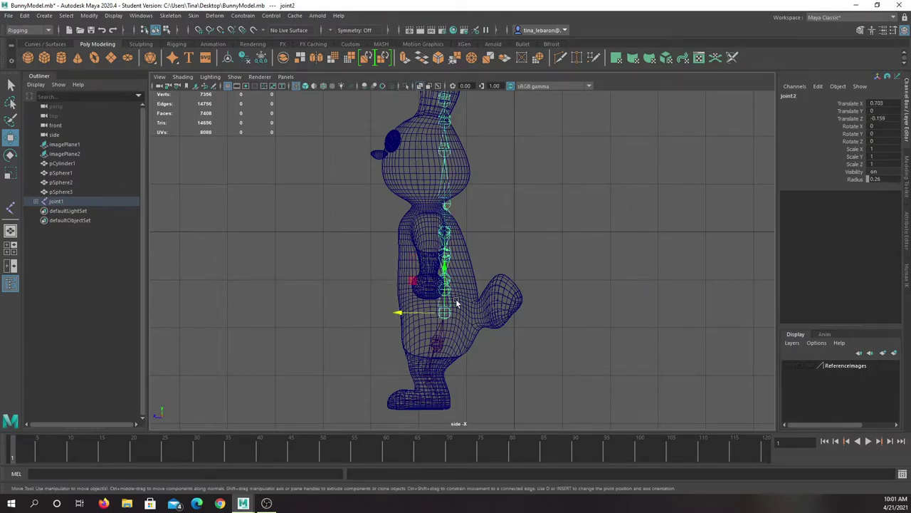
Step: Restore four views, set perspective to wireframe, and nudge joint3 to centre the chest
key(space)
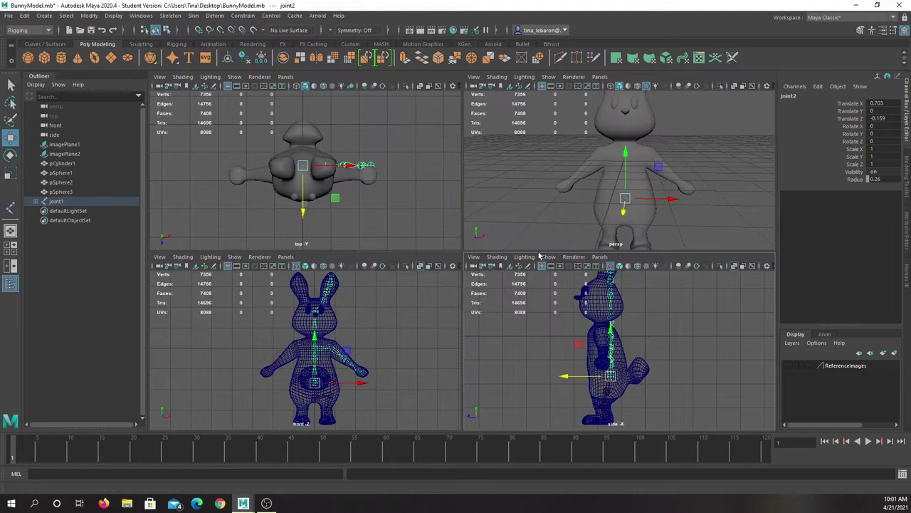
scroll(608, 217, up, 3)
key(4)
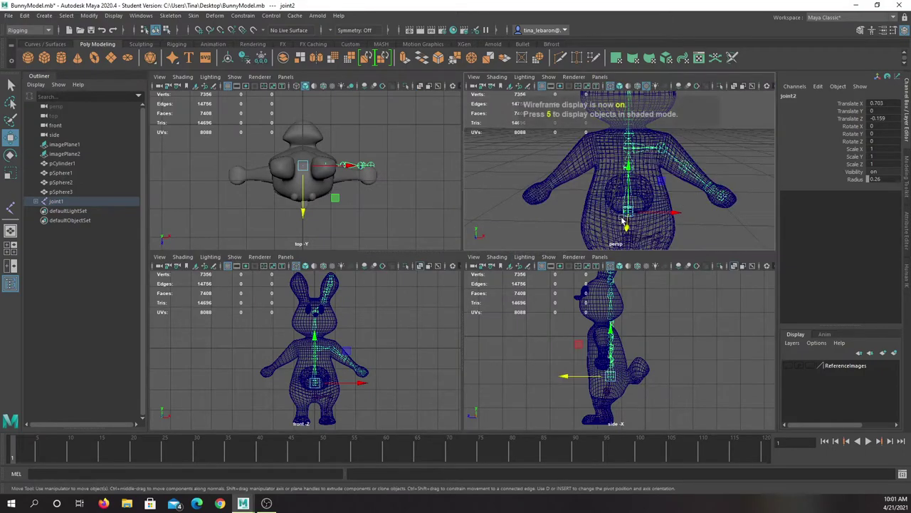
scroll(634, 207, up, 3)
scroll(635, 206, down, 2)
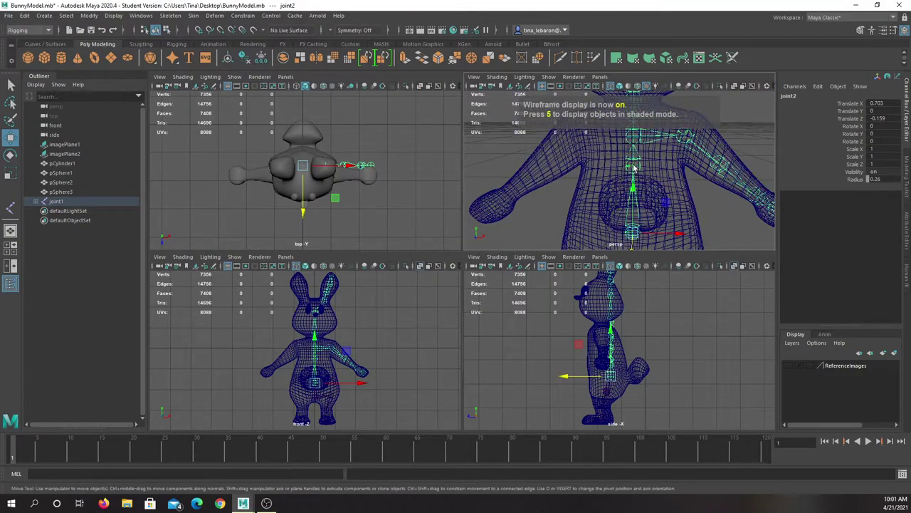
click(632, 167)
drag(589, 348, 582, 347)
Step: Nudge joint4 slightly to align with the neck, reaching Translate Z 0.036
scroll(582, 347, up, 3)
click(633, 112)
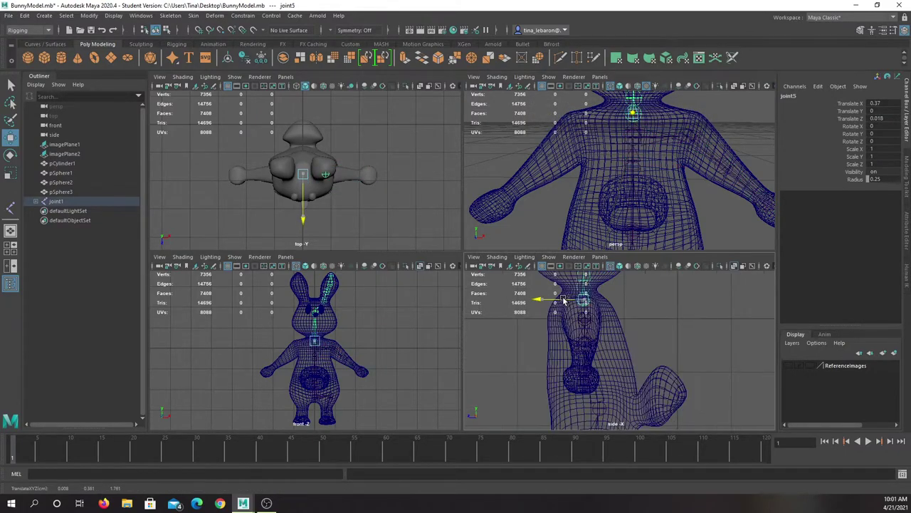
click(638, 140)
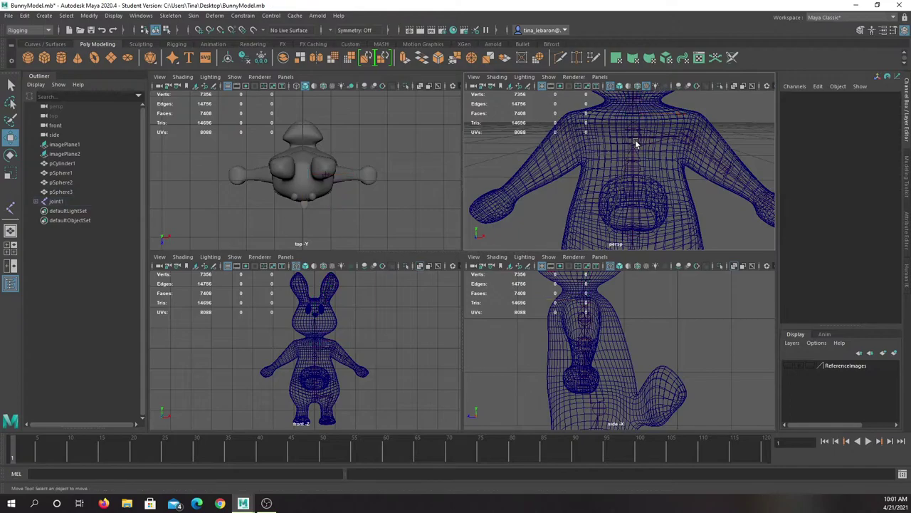
click(633, 140)
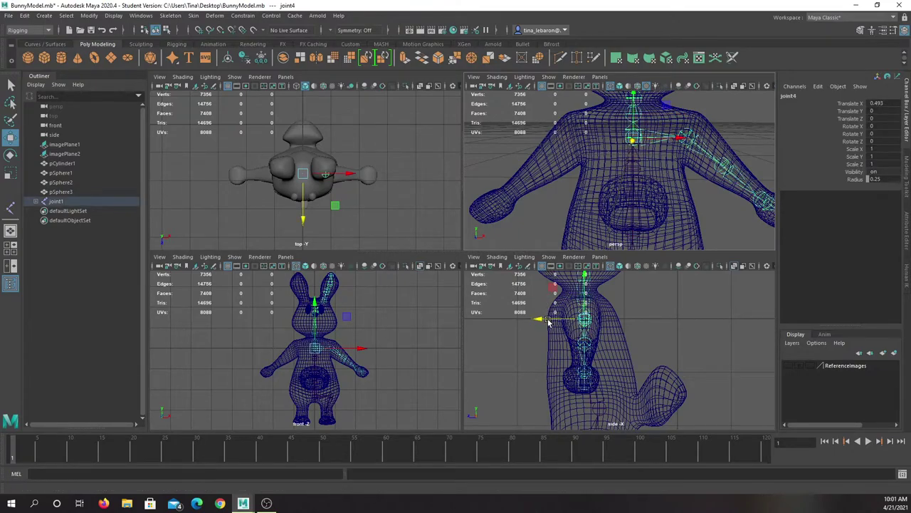
drag(547, 319, 544, 318)
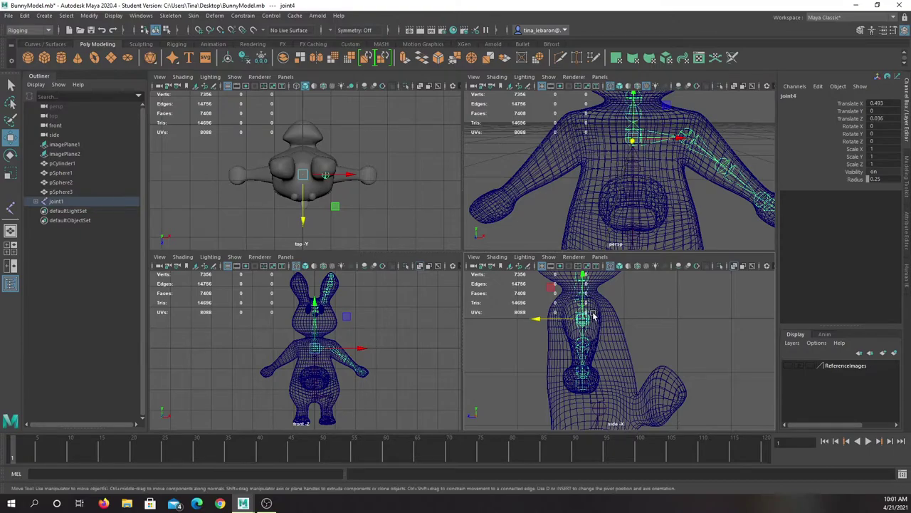
scroll(594, 315, up, 5)
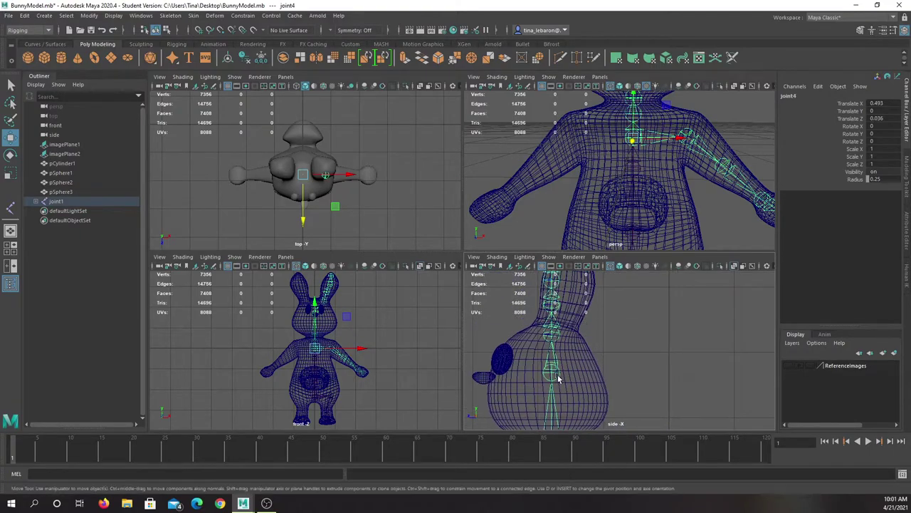
Step: Rotate ear joint16 to X -5.526, Y 12.301, Z -0.38, then select the hip joint
alt+middle_drag(589, 331, 587, 363)
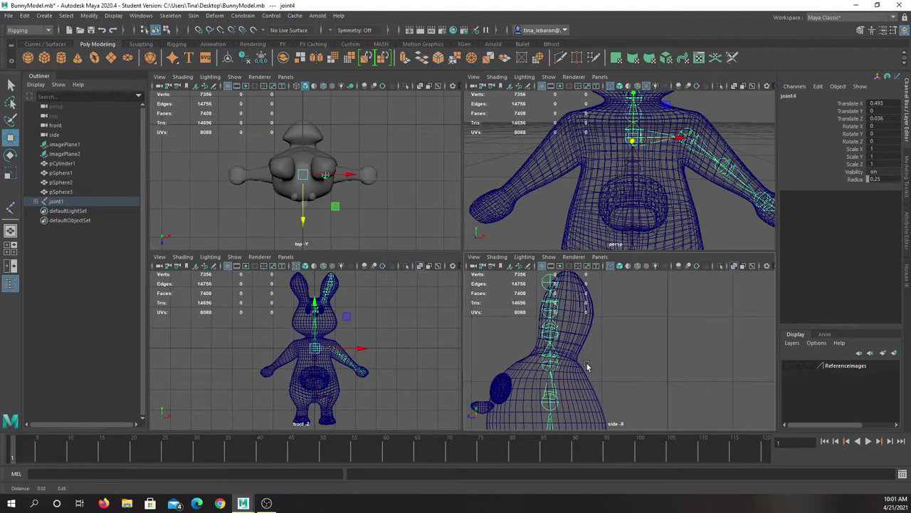
click(551, 364)
click(10, 155)
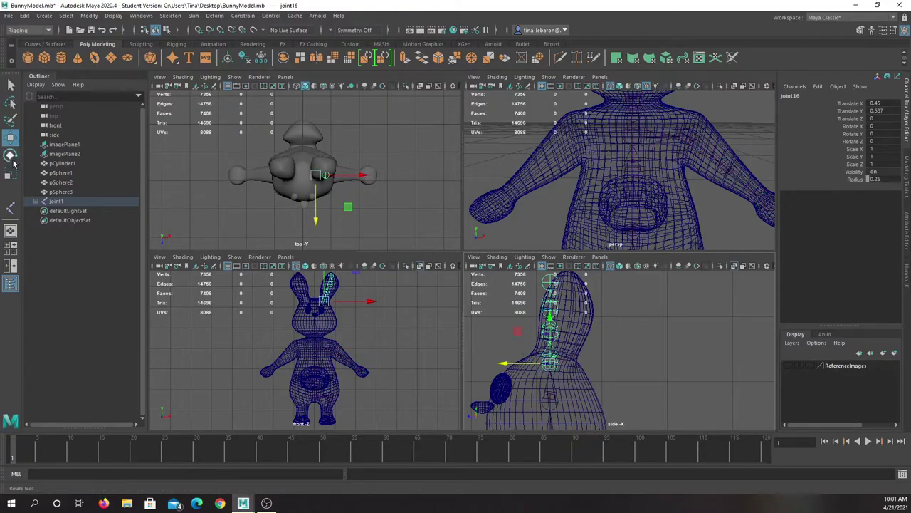
drag(594, 332, 609, 347)
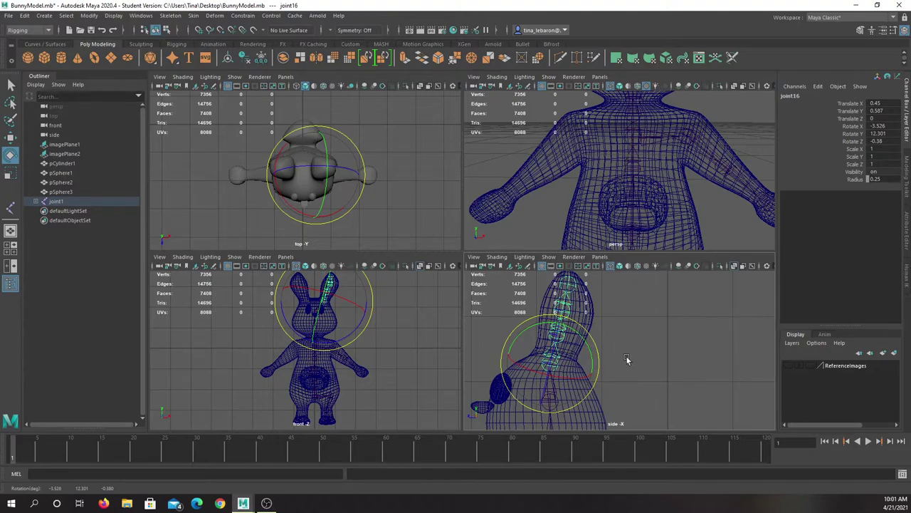
scroll(627, 359, up, 6)
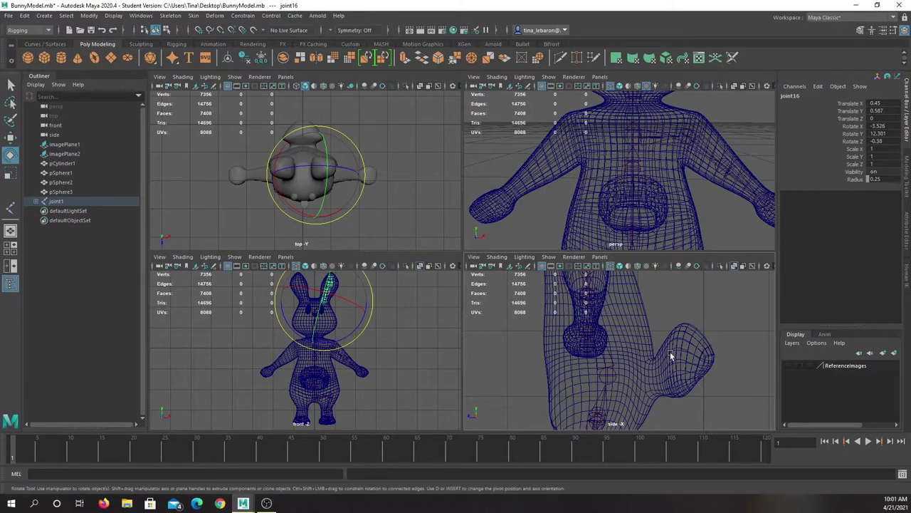
click(612, 373)
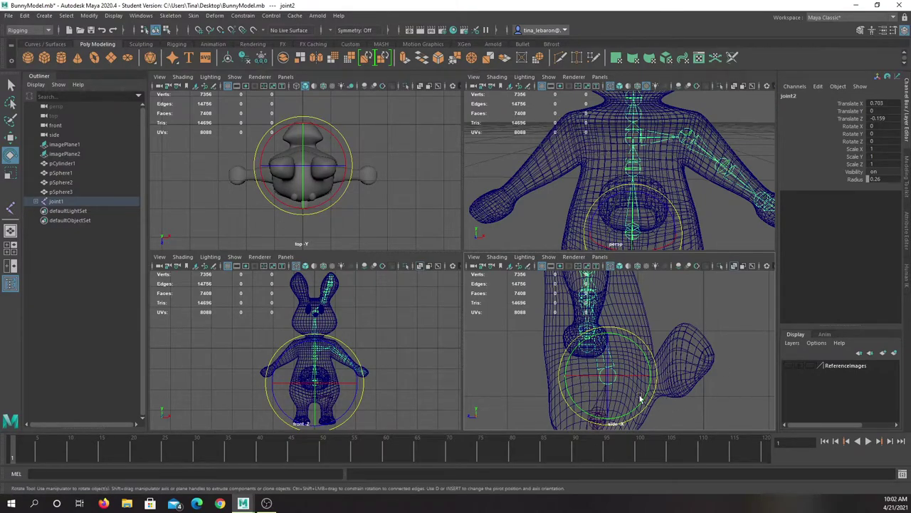
click(10, 207)
click(128, 289)
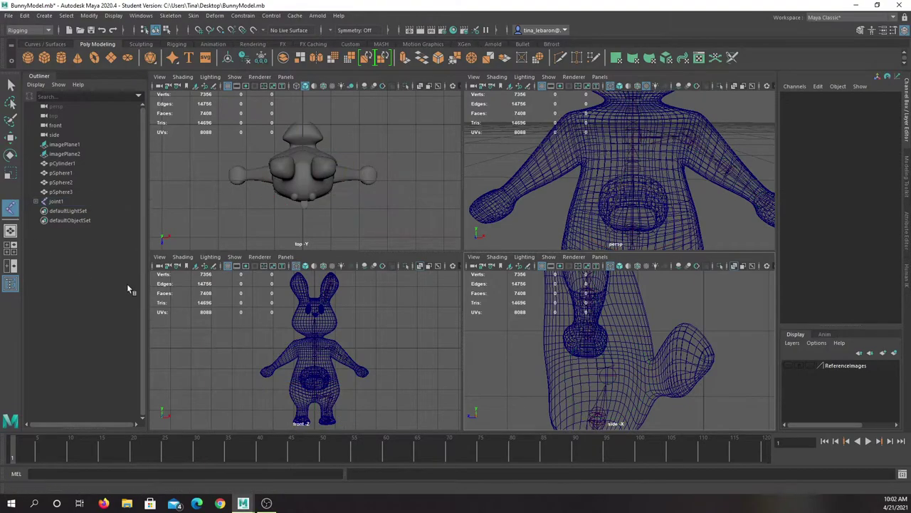
click(660, 374)
click(695, 352)
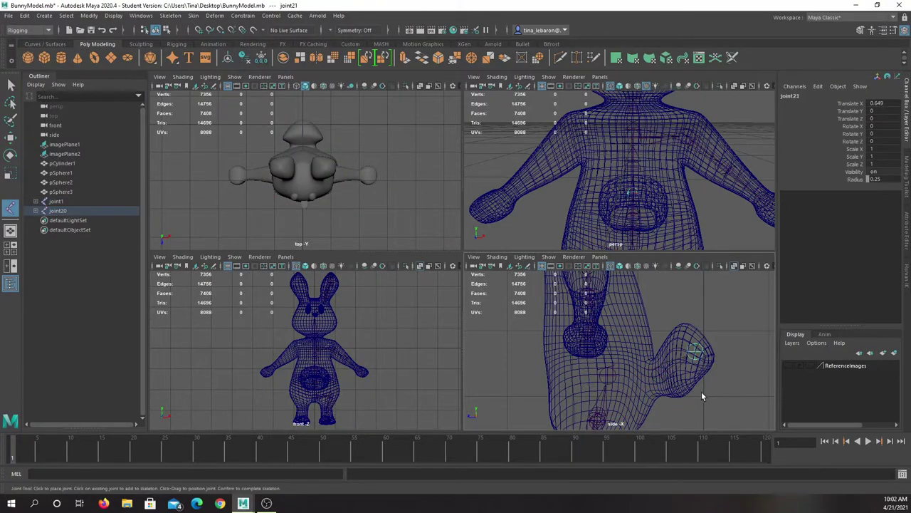
key(ctrl+z)
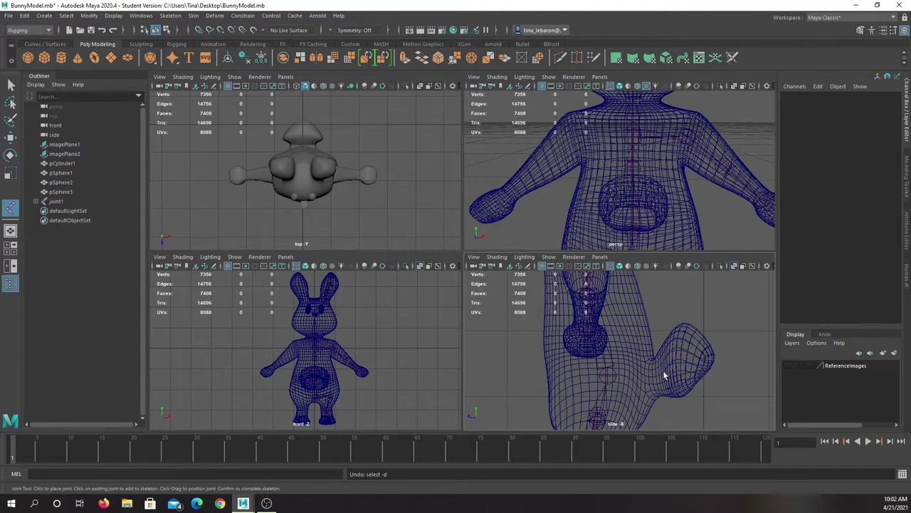
click(676, 371)
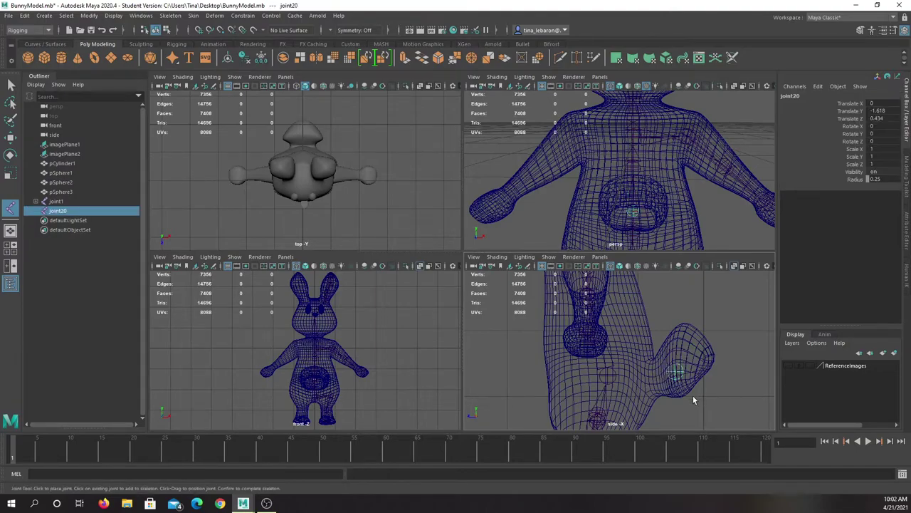
key(ctrl+z)
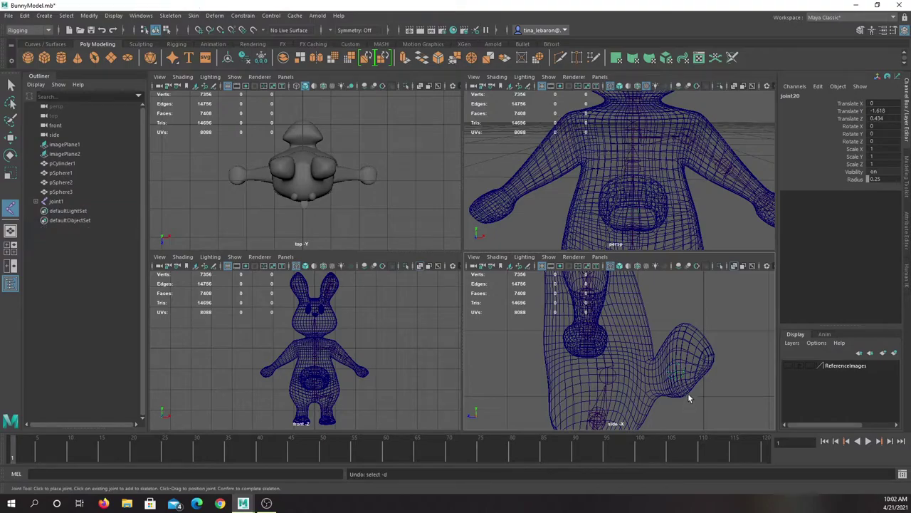
click(663, 374)
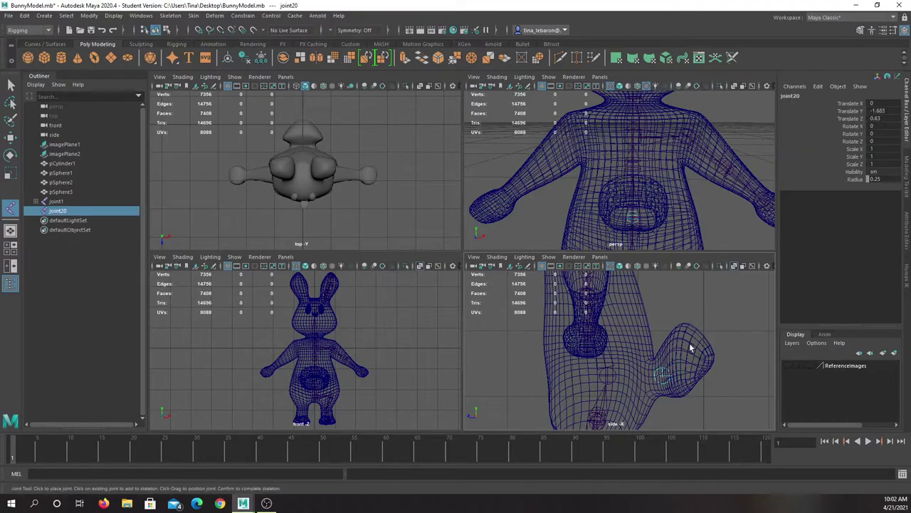
click(691, 347)
key(q)
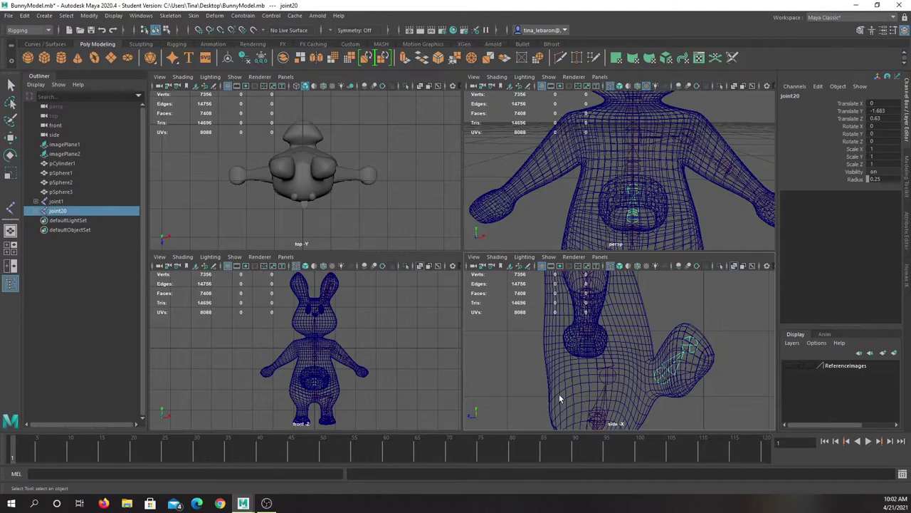
shift+click(603, 375)
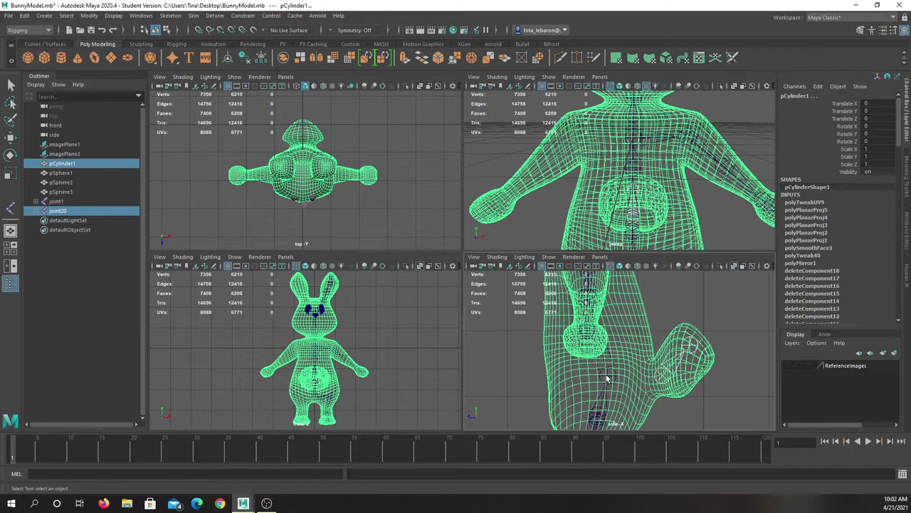
click(749, 406)
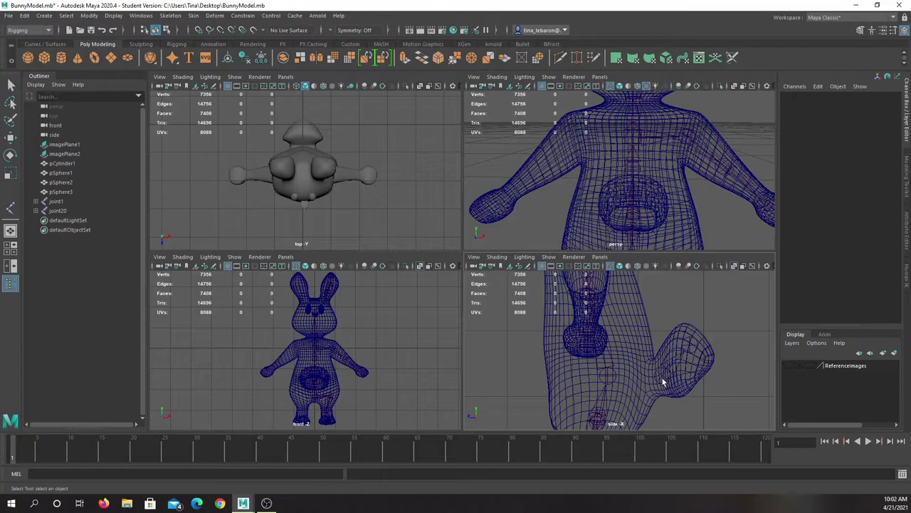
click(603, 379)
key(Delete)
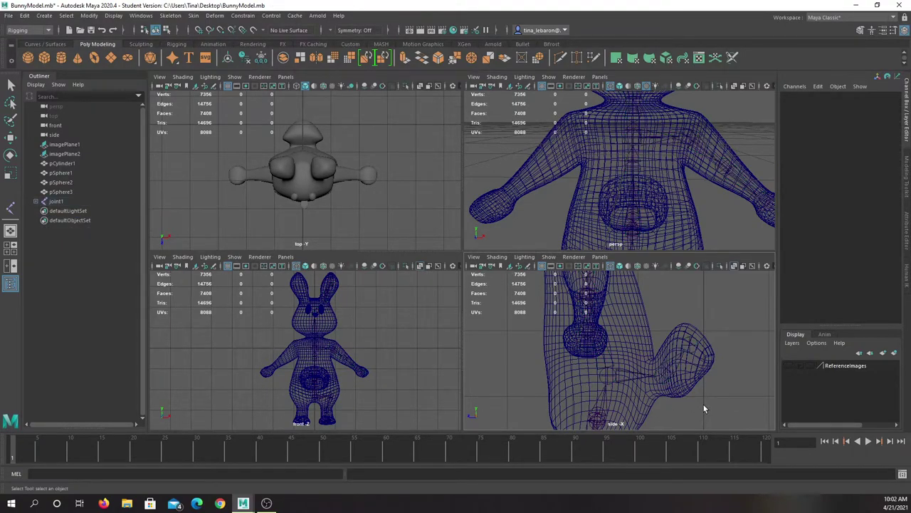
scroll(621, 360, down, 4)
Step: Zoom out the side view and show joint1's attributes in the Attribute Editor
scroll(621, 367, down, 3)
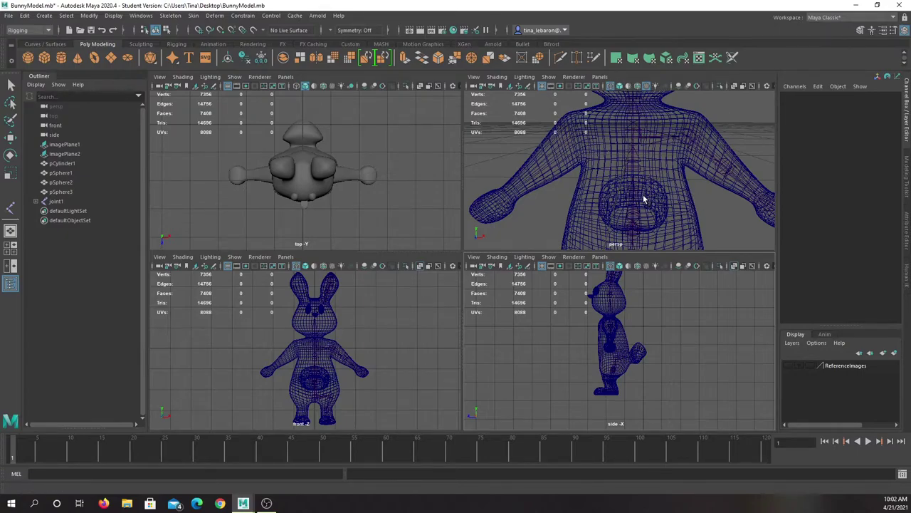
click(318, 403)
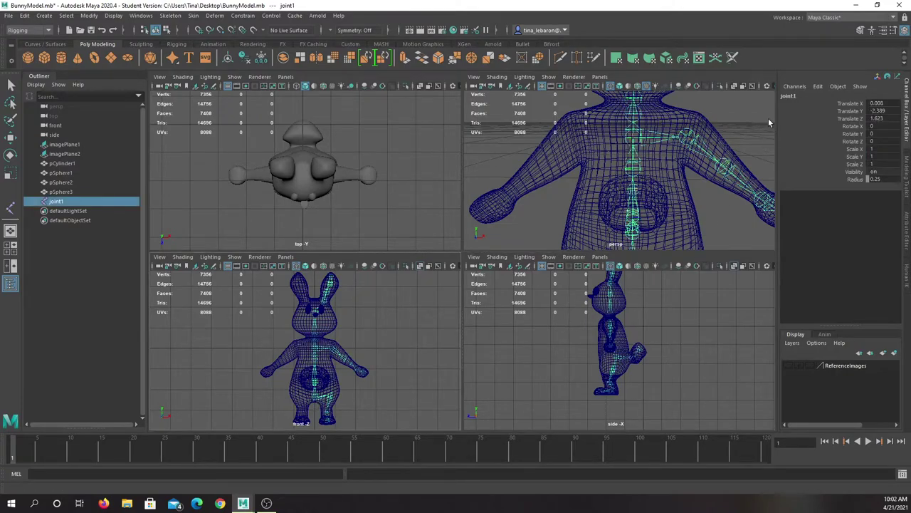
click(883, 30)
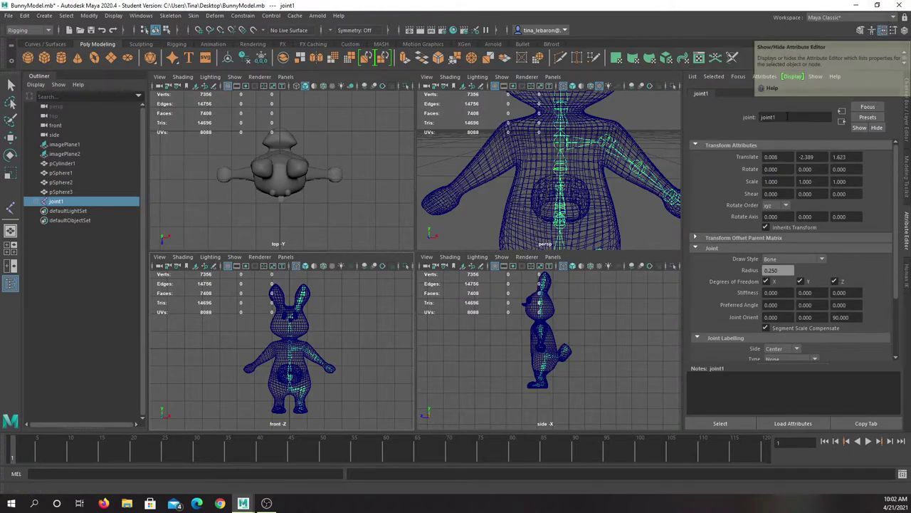
Step: Rename joint1 to Spine1 and joint2 to Spine2 in the Attribute Editor
text(s)
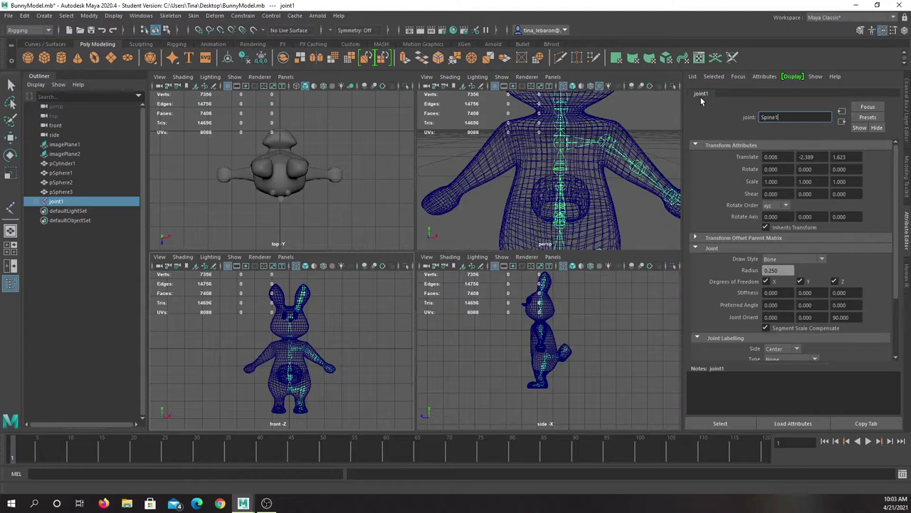
text(pine1)
click(567, 234)
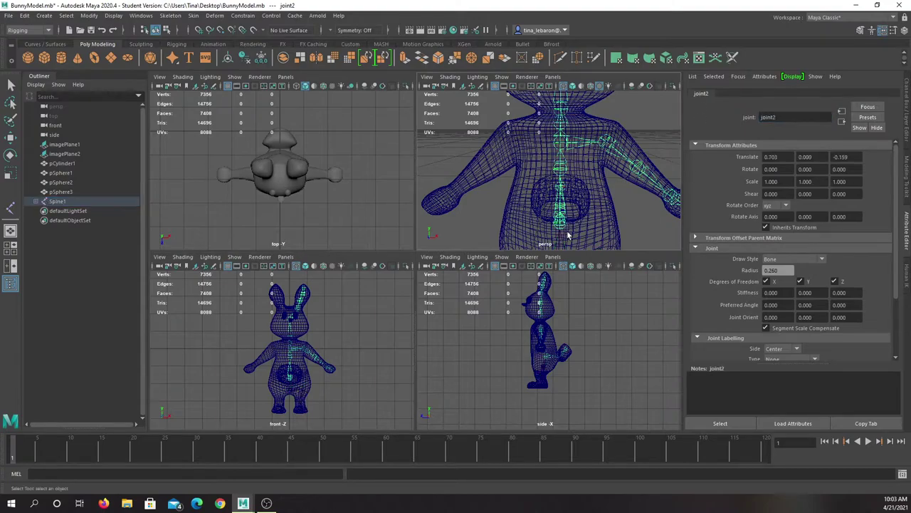
double_click(788, 116)
text(Spine)
Step: Rename the left arm joint joint8 to Lshoulder and reselect Spine1
click(606, 142)
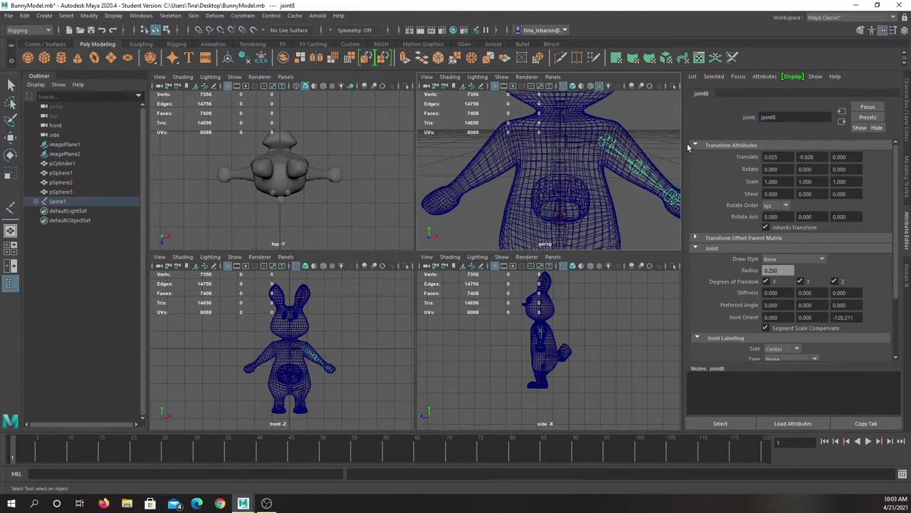
click(796, 115)
drag(791, 116, 696, 114)
text(lder)
click(288, 393)
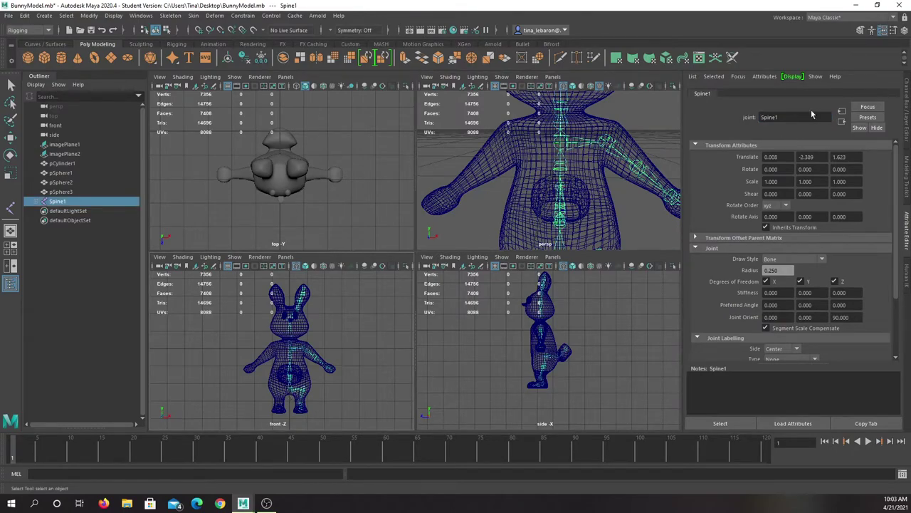
Step: Change the root joint name to lowercase spine1 and begin editing Spine2's name
click(763, 117)
key(Return)
click(290, 384)
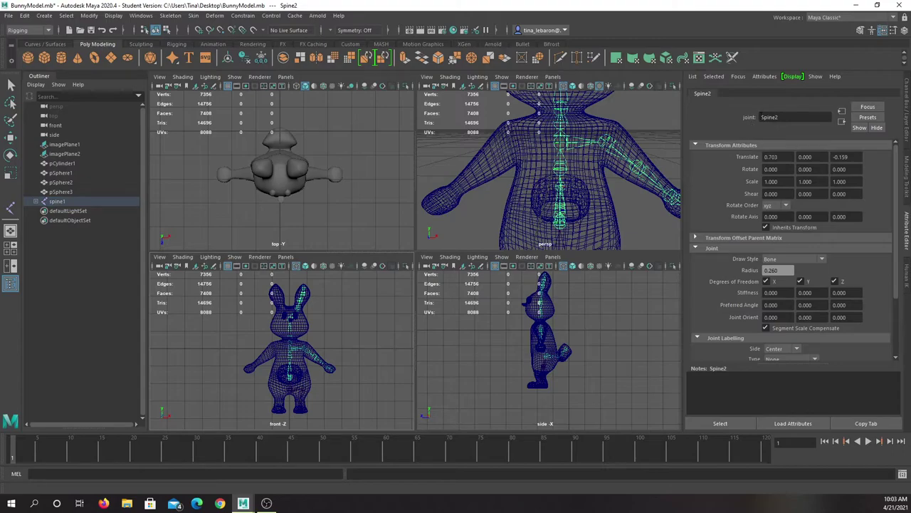
click(762, 117)
Step: Name the left leg joints Lhip, Lknee and Lankle from the front view
click(302, 390)
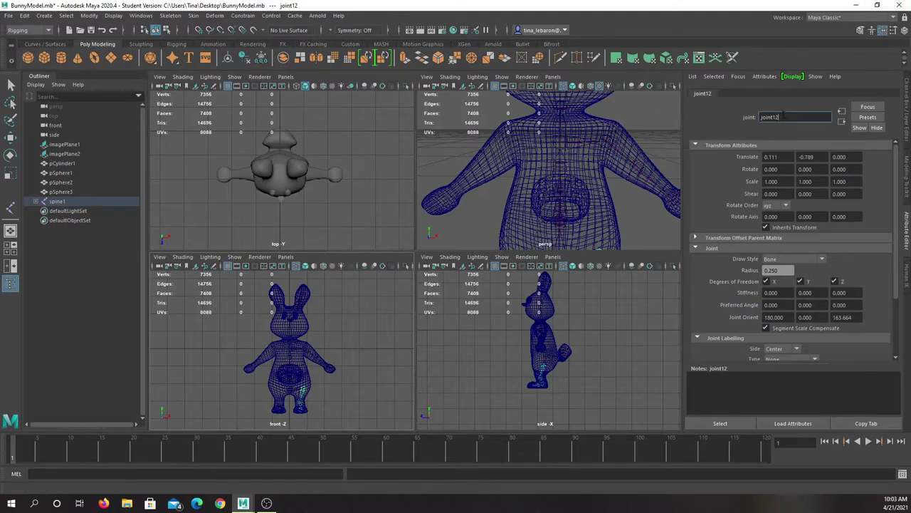
double_click(778, 117)
text(Lhip)
click(303, 406)
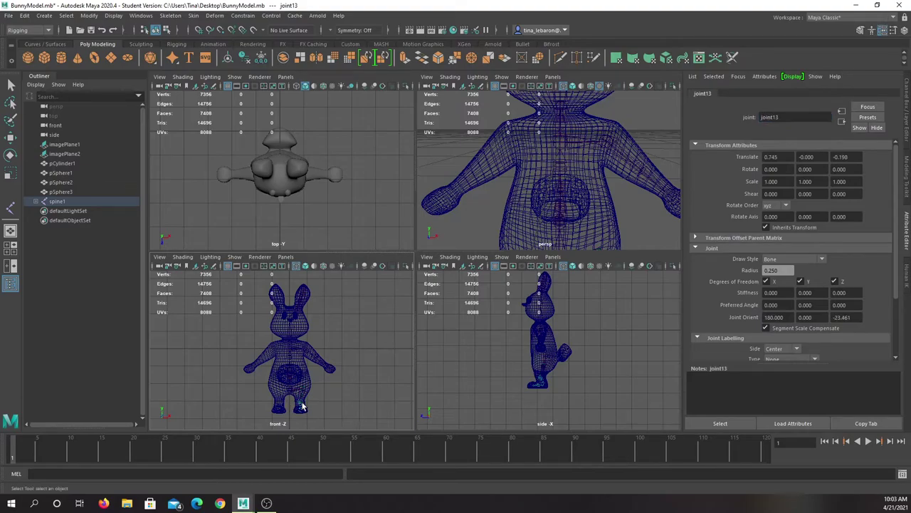
double_click(769, 117)
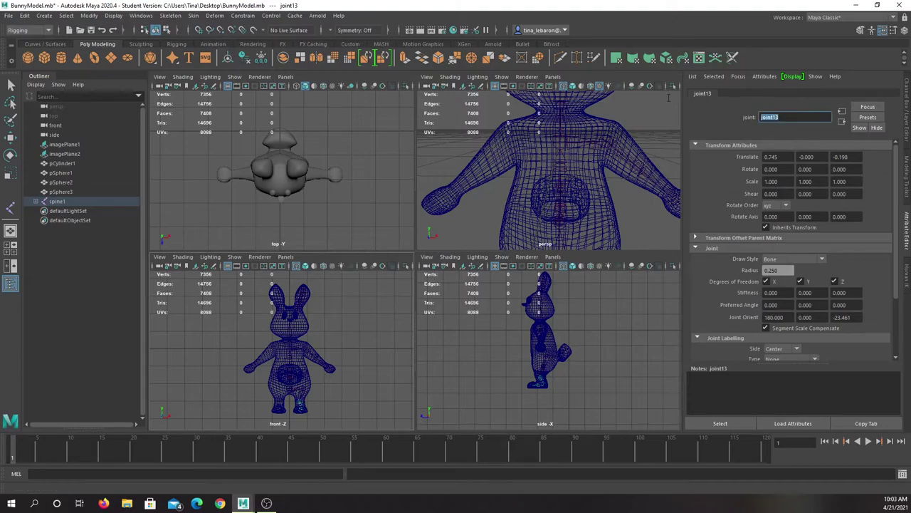
text(Lknee)
click(306, 413)
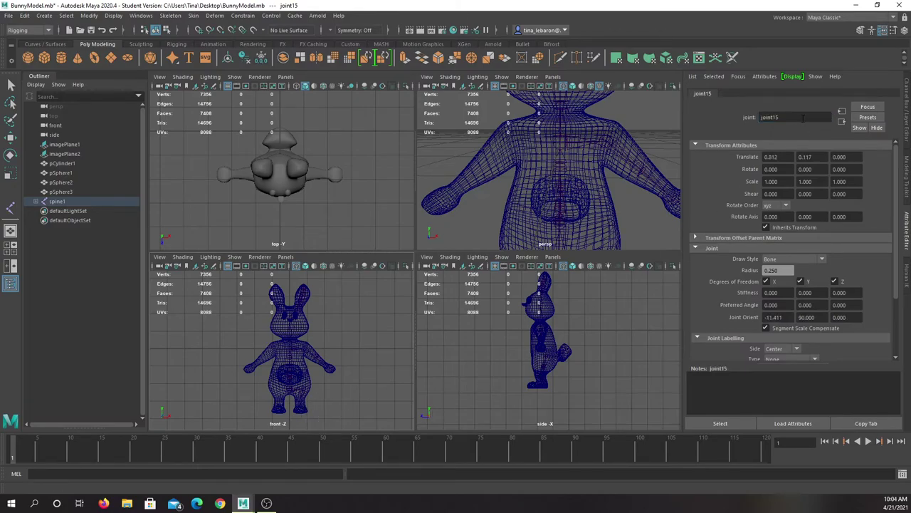
key(ctrl+a)
text(L)
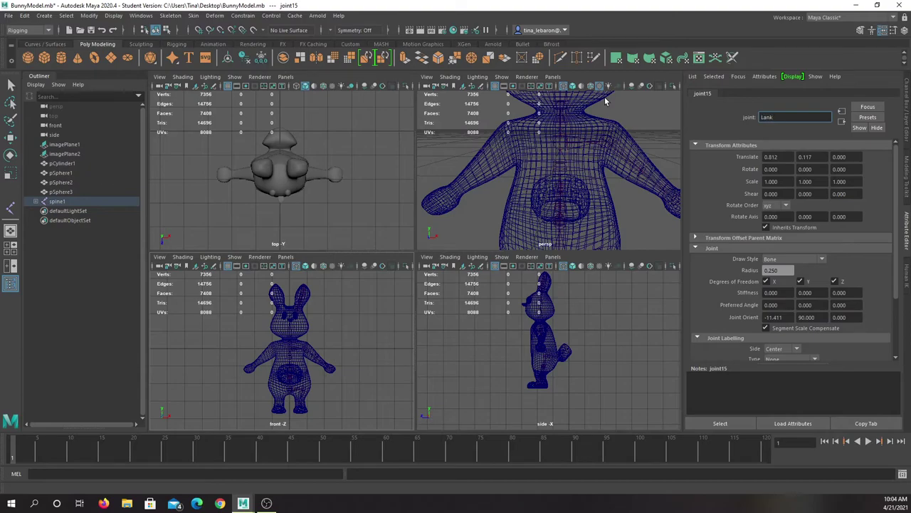